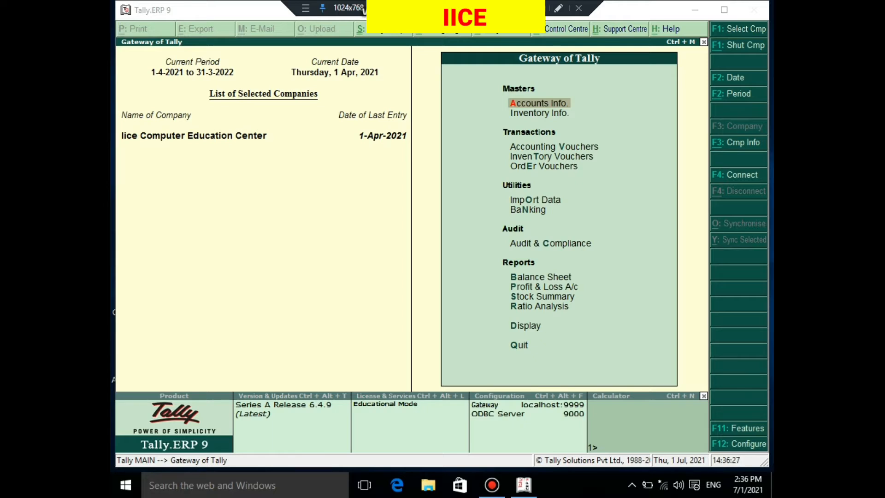
Turn on "Maintain budgets and controls" in the company's Accounting Features and save the settings
{"action": "left_click", "coordinate": [351, 199]}
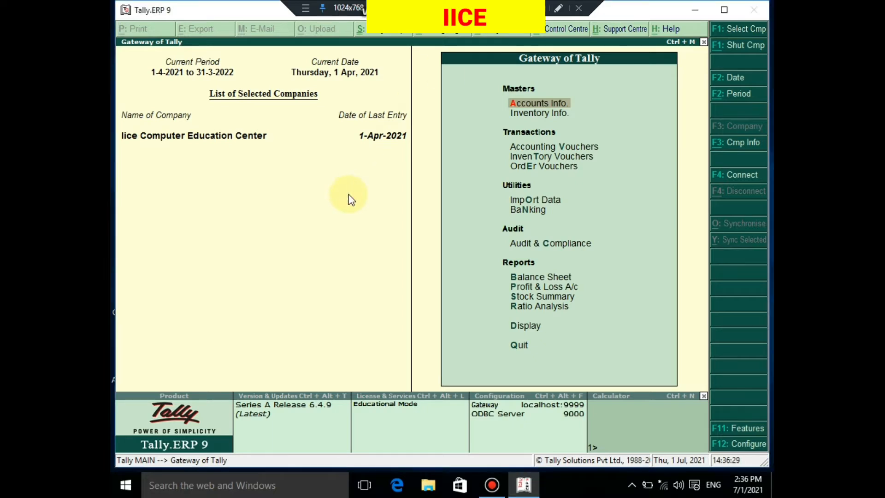
{"action": "left_click", "coordinate": [736, 431]}
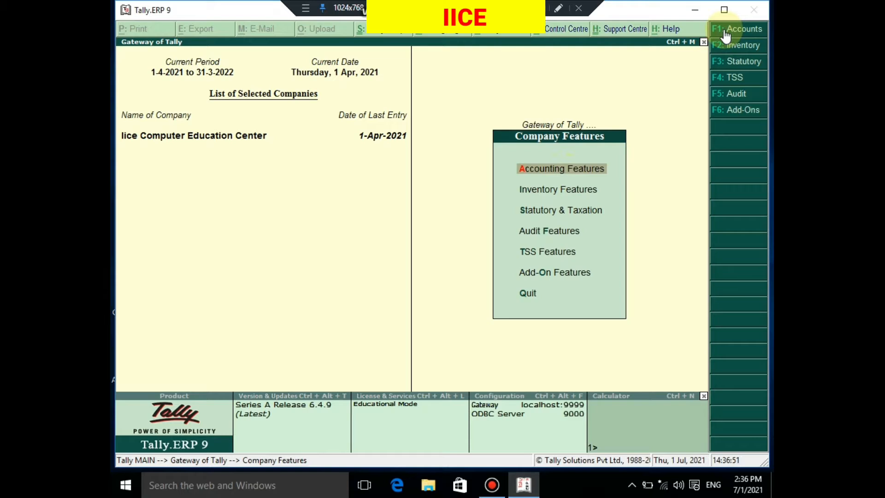
{"action": "left_click", "coordinate": [550, 172]}
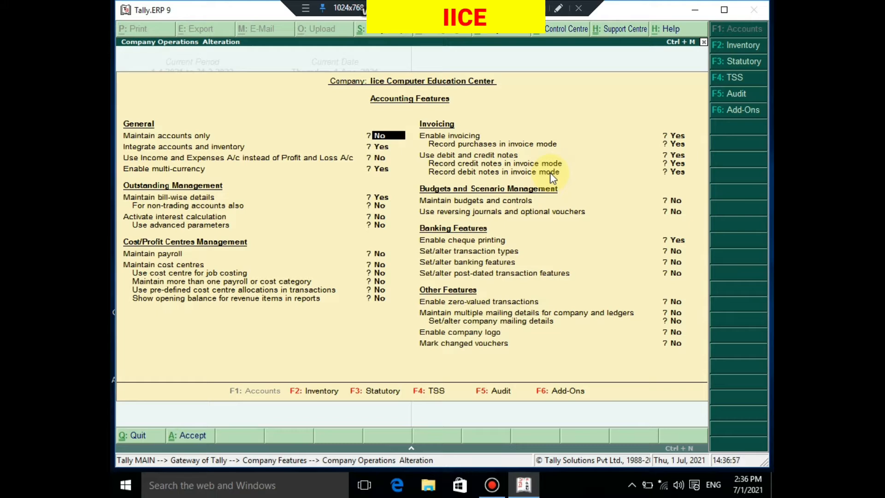
{"action": "key", "text": "Return"}
{"action": "key", "text": "Return"}
{"action": "key", "text": "Return"}
{"action": "key", "text": "Return"}
{"action": "key", "text": "Return"}
{"action": "key", "text": "Return"}
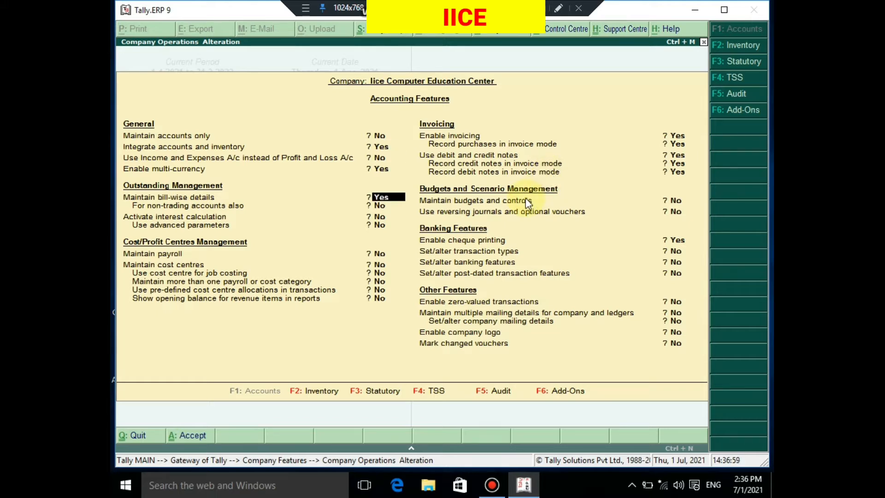
{"action": "key", "text": "Return"}
{"action": "key", "text": "Return"}
{"action": "key", "text": "Return"}
{"action": "key", "text": "Return"}
{"action": "key", "text": "Return"}
{"action": "key", "text": "Return"}
{"action": "key", "text": "Return"}
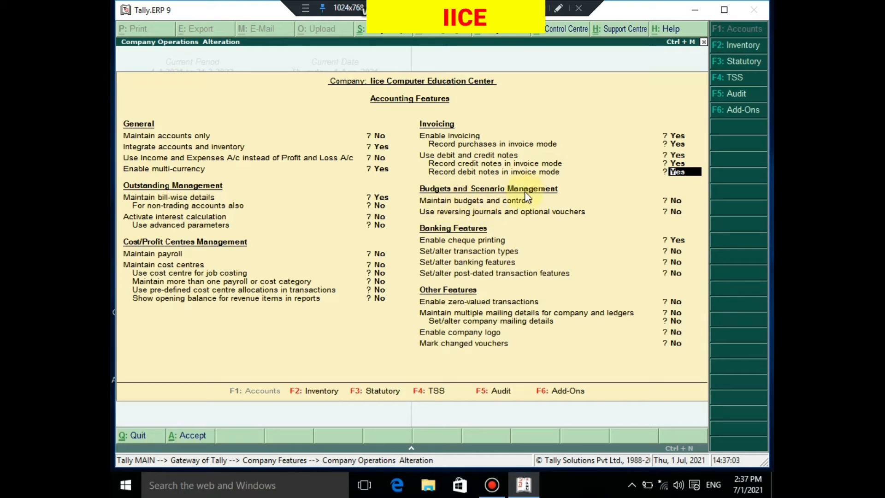
{"action": "key", "text": "Return"}
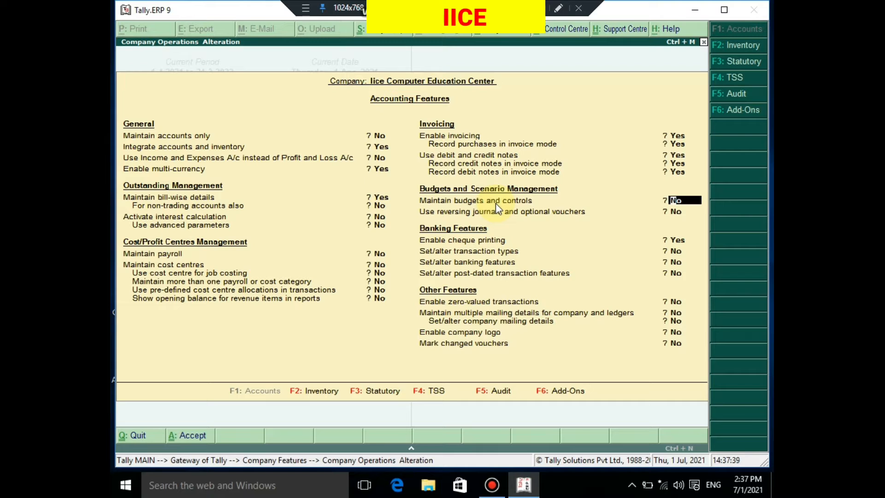
{"action": "type", "text": "y"}
{"action": "key", "text": "Return"}
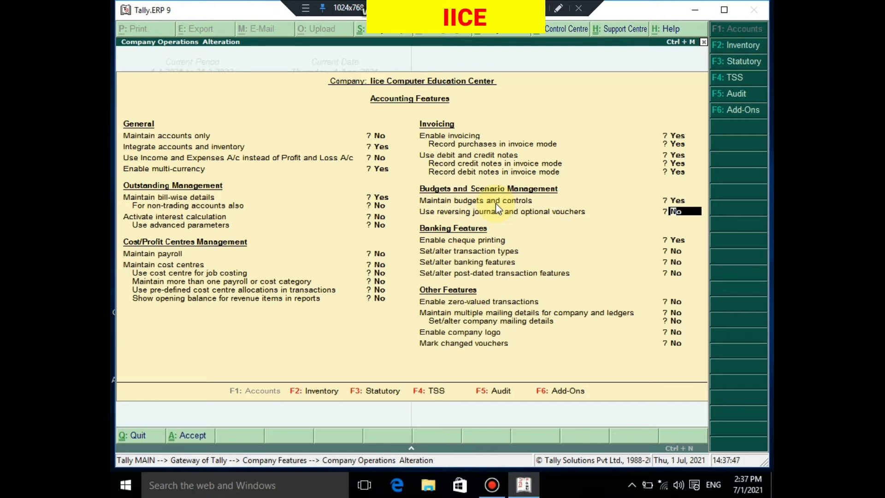
{"action": "key", "text": "Return"}
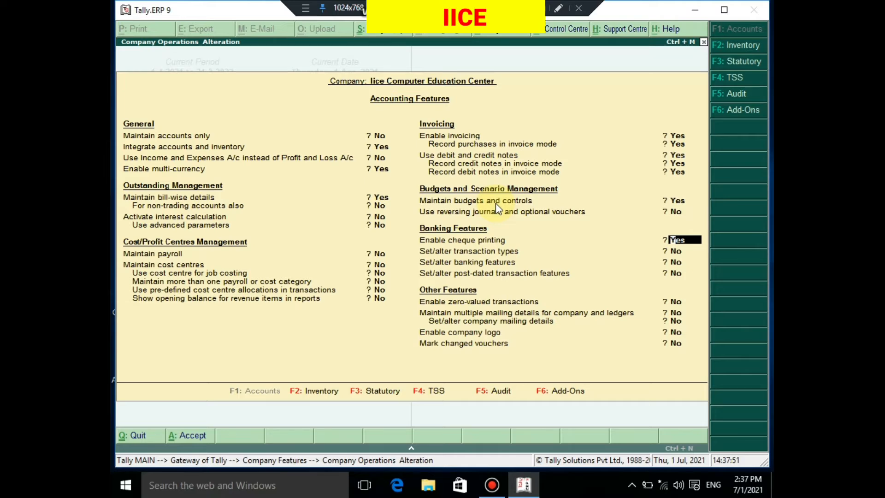
{"action": "left_click", "coordinate": [495, 203]}
{"action": "key", "text": "ctrl+a"}
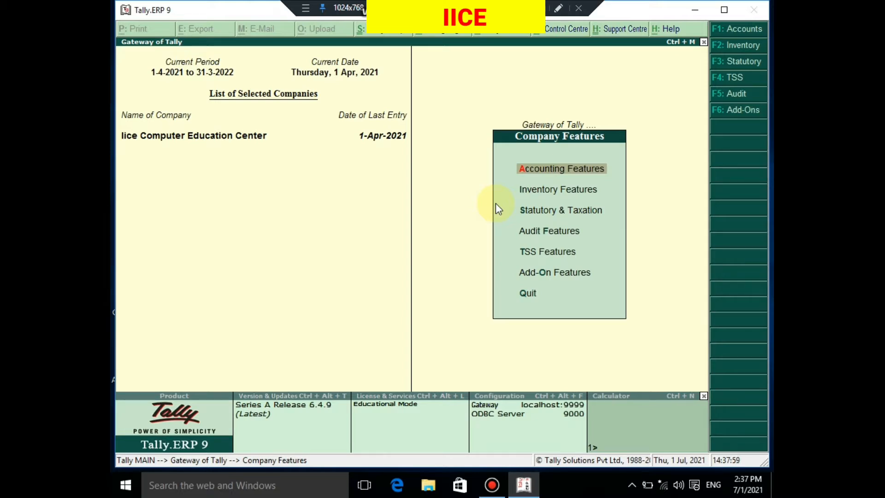
{"action": "key", "text": "Escape"}
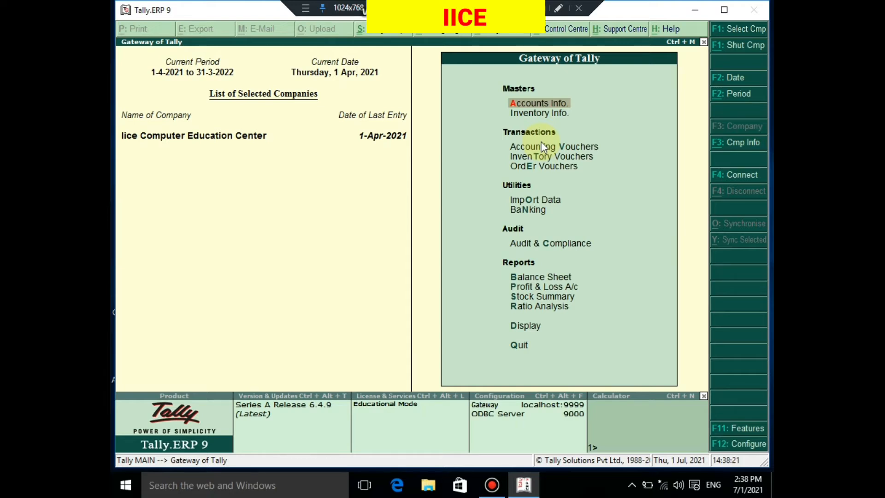
Bring up the list of existing ledgers for single-ledger alteration in Accounts Info
{"action": "left_click", "coordinate": [526, 107]}
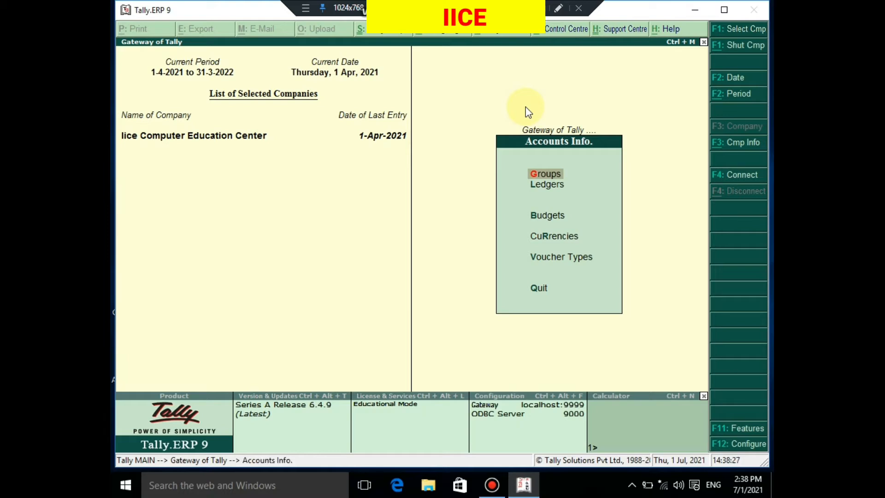
{"action": "key", "text": "Down"}
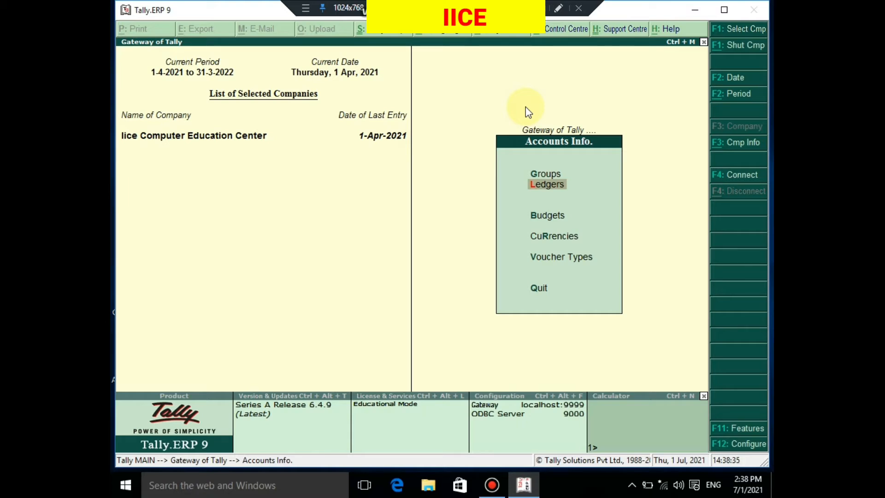
{"action": "key", "text": "Return"}
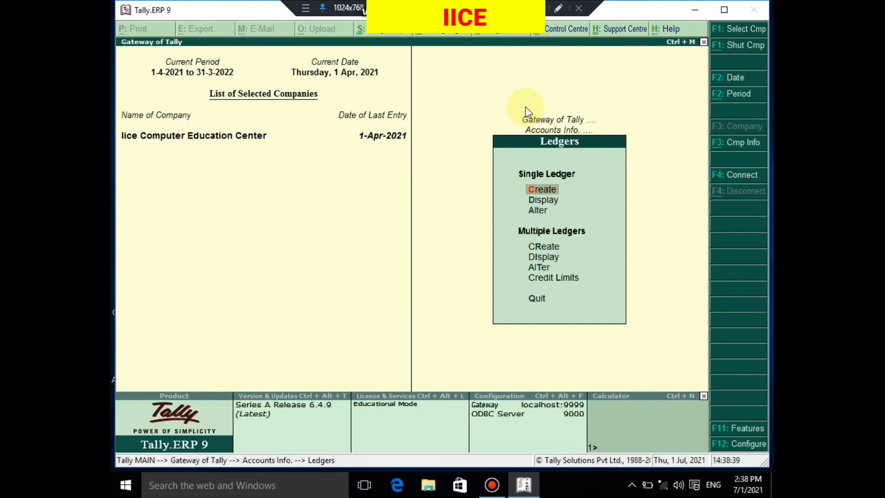
{"action": "key", "text": "Down"}
{"action": "key", "text": "Down"}
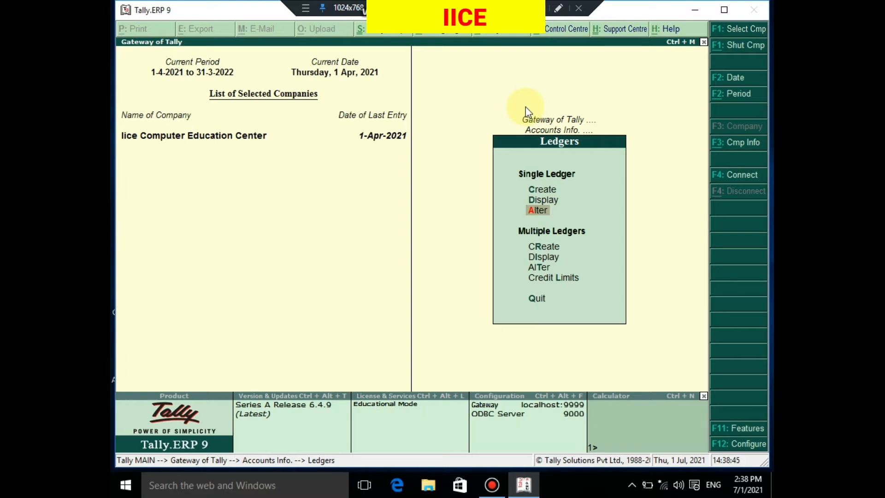
{"action": "key", "text": "Return"}
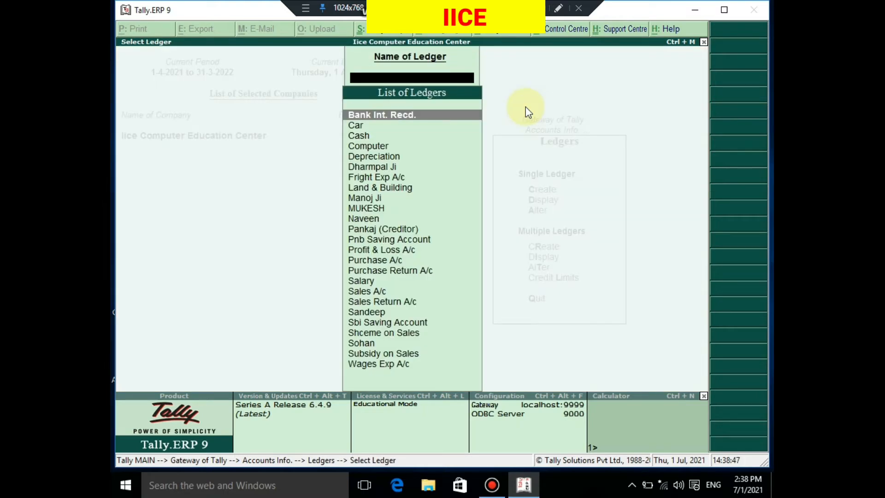
Open the customer ledger whose name is written in all capitals for alteration
{"action": "key", "text": "Down"}
{"action": "key", "text": "Down"}
{"action": "key", "text": "Down"}
{"action": "key", "text": "Down"}
{"action": "key", "text": "Down"}
{"action": "key", "text": "Down"}
{"action": "key", "text": "Down"}
{"action": "key", "text": "Down"}
{"action": "key", "text": "Down"}
{"action": "key", "text": "Down"}
{"action": "key", "text": "Down"}
{"action": "key", "text": "Down"}
{"action": "key", "text": "Down"}
{"action": "key", "text": "Down"}
{"action": "key", "text": "Down"}
{"action": "key", "text": "Down"}
{"action": "key", "text": "Down"}
{"action": "key", "text": "Down"}
{"action": "key", "text": "Down"}
{"action": "key", "text": "Down"}
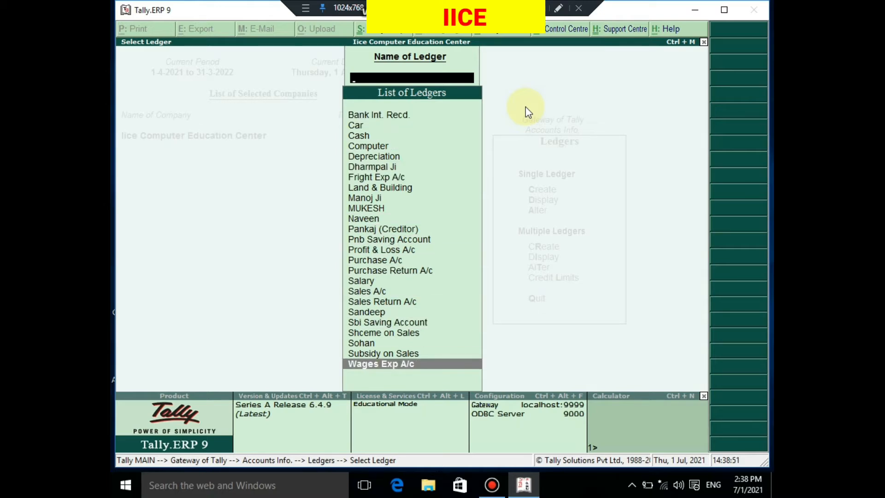
{"action": "key", "text": "Up"}
{"action": "key", "text": "Up"}
{"action": "key", "text": "Up"}
{"action": "key", "text": "Up"}
{"action": "key", "text": "Up"}
{"action": "key", "text": "Up"}
{"action": "key", "text": "Up"}
{"action": "key", "text": "Up"}
{"action": "key", "text": "Up"}
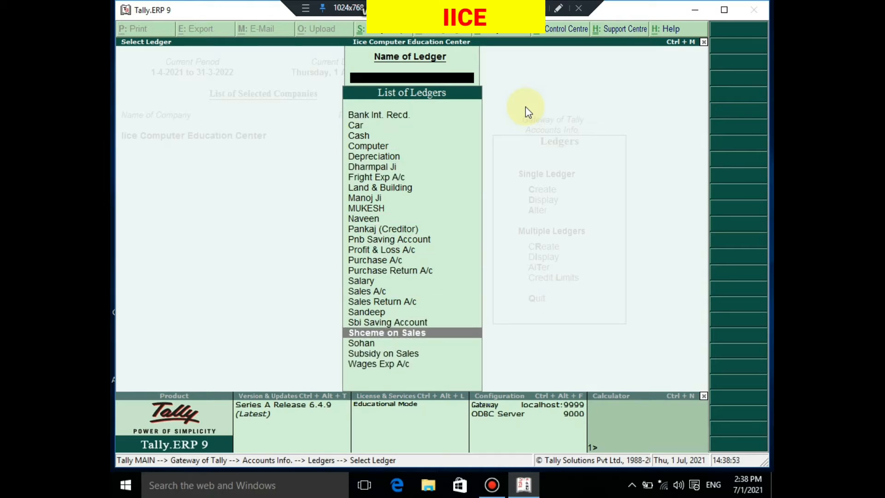
{"action": "key", "text": "Up"}
{"action": "key", "text": "Up"}
{"action": "key", "text": "Up"}
{"action": "key", "text": "Up"}
{"action": "key", "text": "Up"}
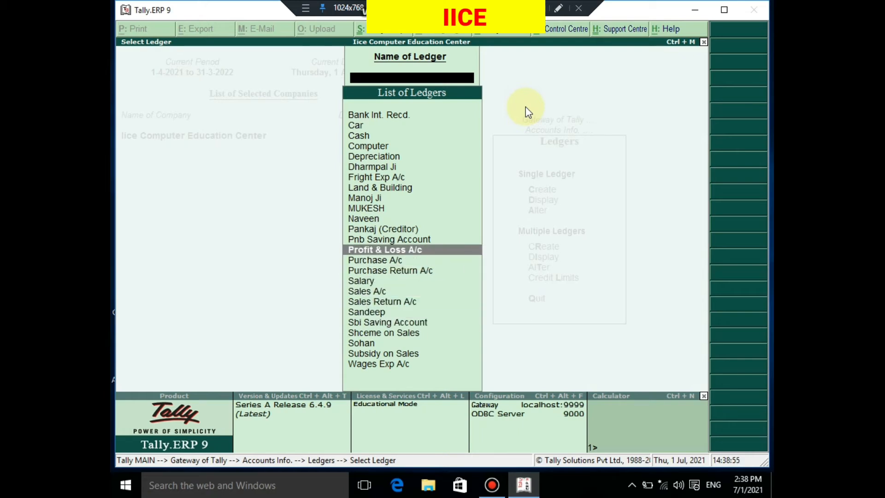
{"action": "key", "text": "Up"}
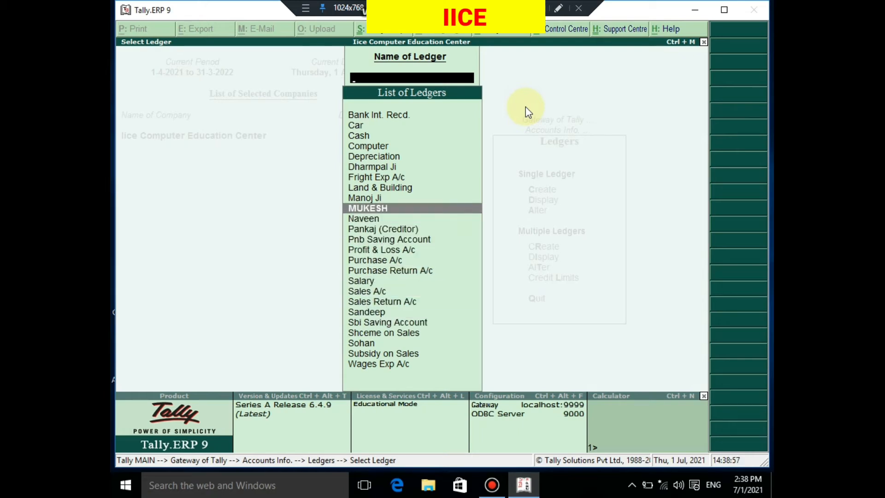
{"action": "key", "text": "Return"}
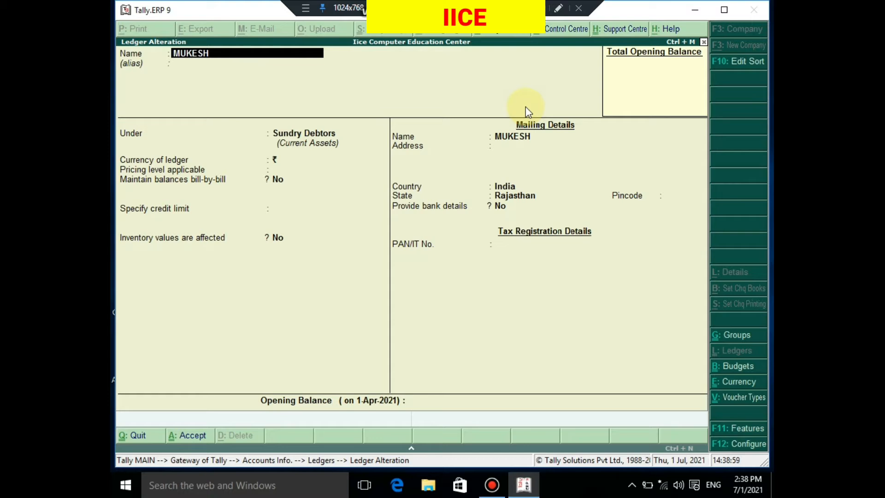
Set the customer ledger's pricing level to Not Applicable and its credit limit to 100000, with No for overriding it using post-dated transactions
{"action": "key", "text": "Return"}
{"action": "key", "text": "Return"}
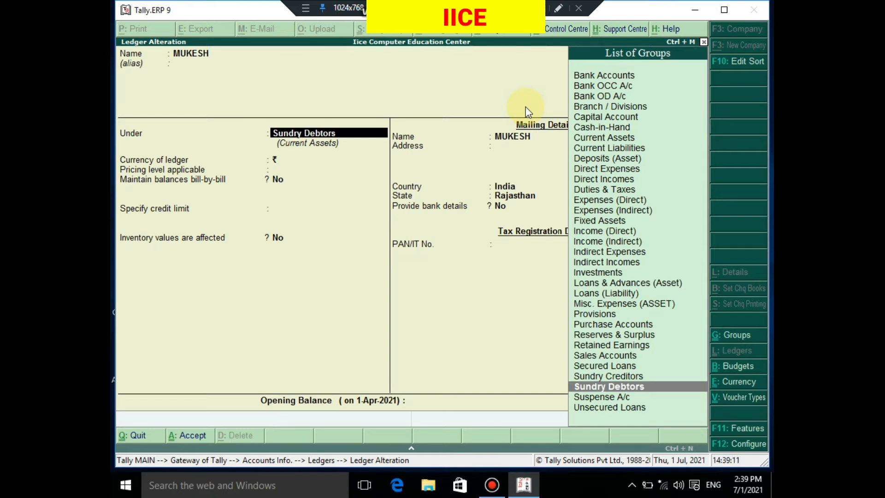
{"action": "key", "text": "Return"}
{"action": "key", "text": "Return"}
{"action": "key", "text": "Return"}
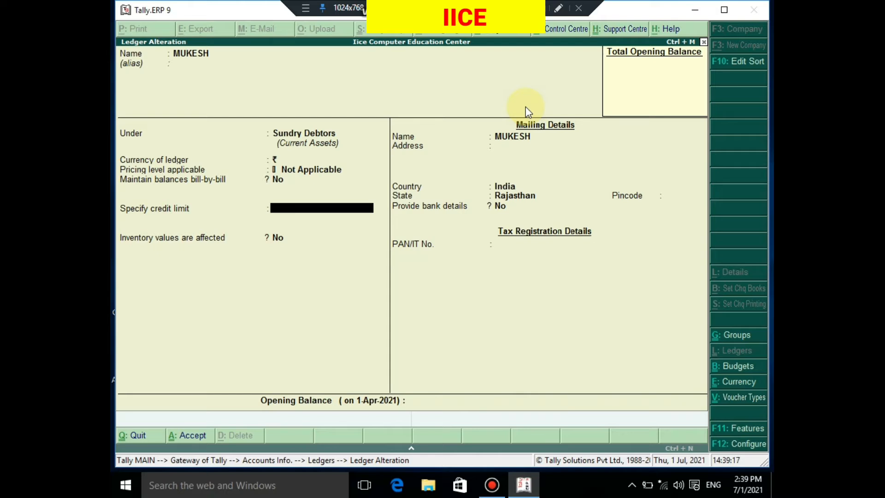
{"action": "type", "text": "15"}
{"action": "key", "text": "BackSpace"}
{"action": "key", "text": "BackSpace"}
{"action": "type", "text": "100000"}
{"action": "key", "text": "Return"}
Go through the ledger's remaining mailing and tax fields, save the ledger and return to the Gateway of Tally
{"action": "key", "text": "Return"}
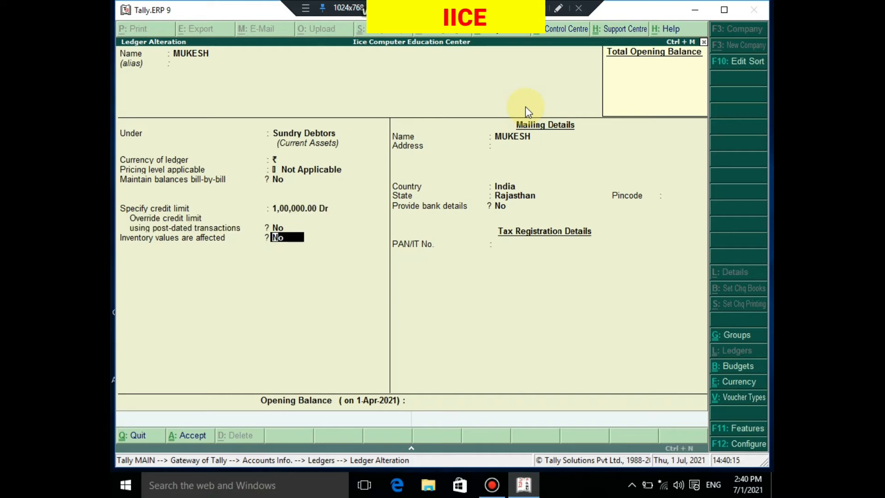
{"action": "key", "text": "Return"}
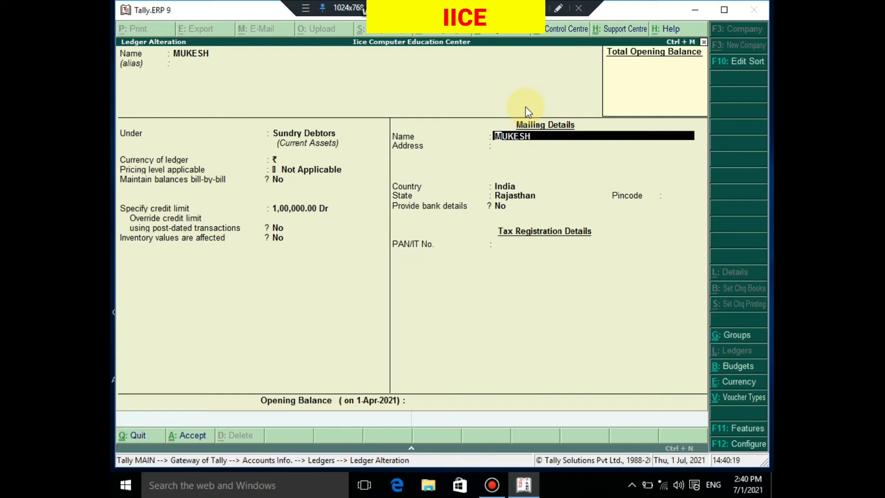
{"action": "key", "text": "Return"}
{"action": "key", "text": "Return"}
{"action": "key", "text": "Return"}
{"action": "key", "text": "Return"}
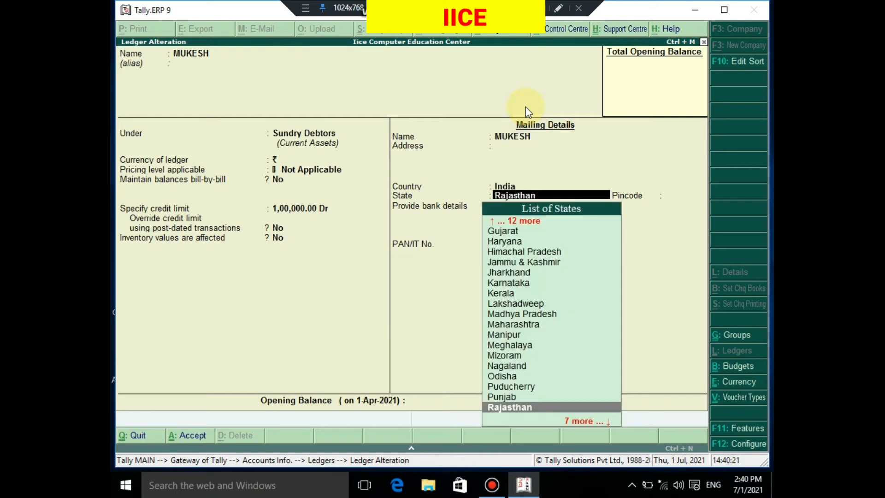
{"action": "key", "text": "Return"}
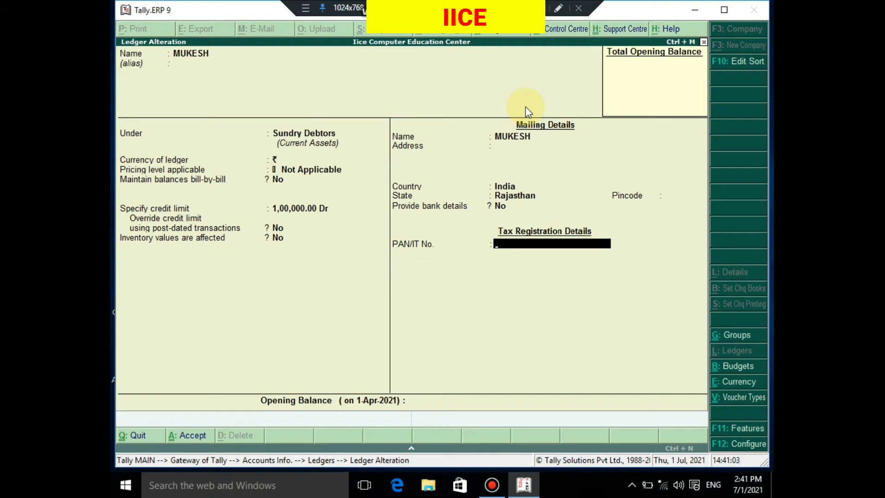
{"action": "key", "text": "Return"}
{"action": "key", "text": "Return"}
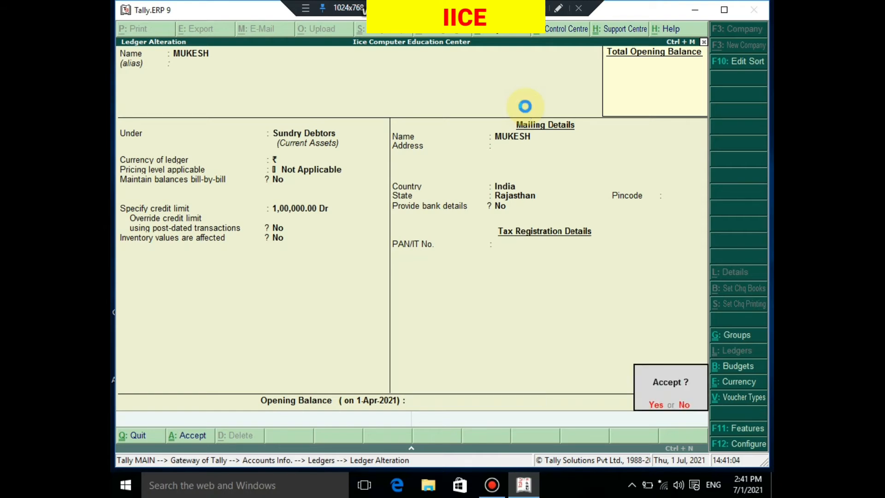
{"action": "key", "text": "Return"}
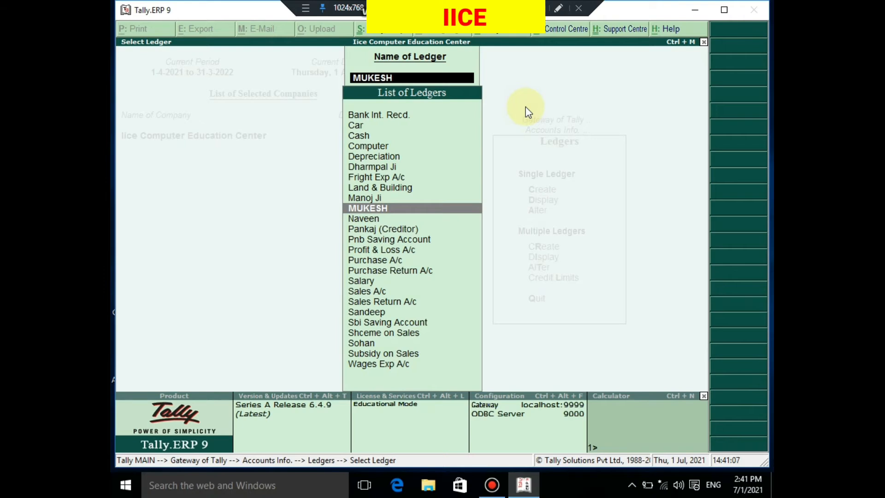
{"action": "key", "text": "Escape"}
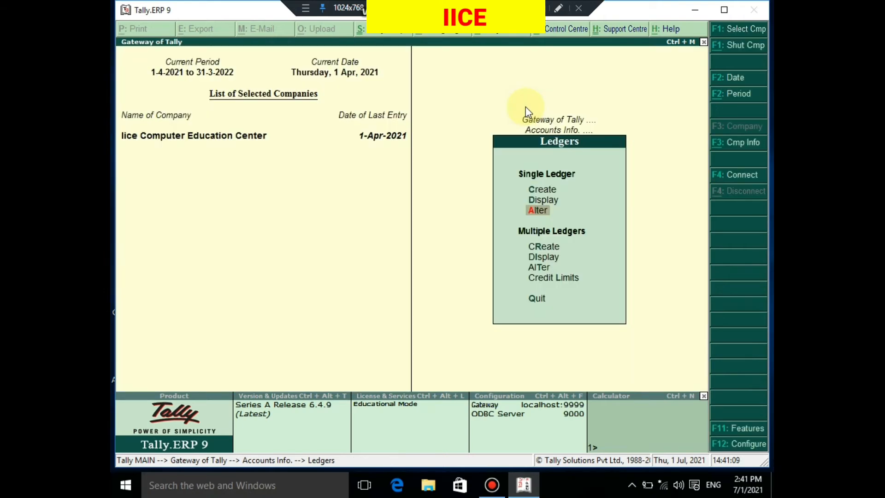
{"action": "key", "text": "Escape"}
{"action": "key", "text": "Escape"}
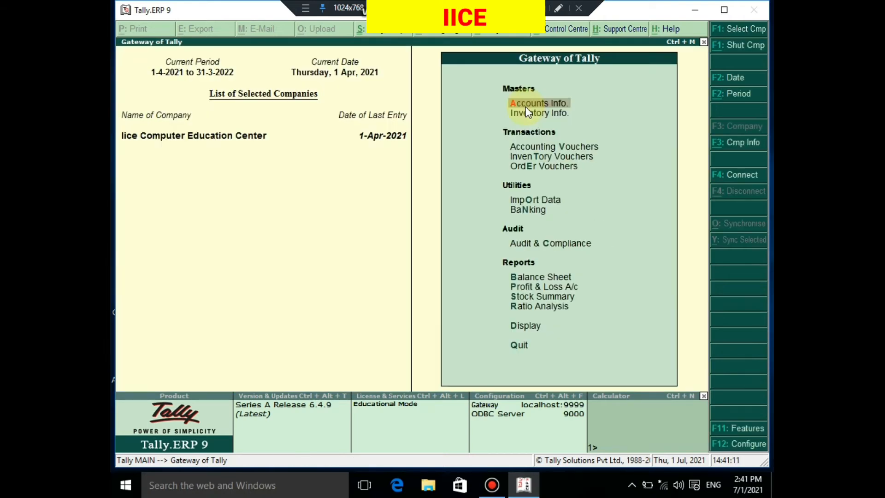
Open a new sales voucher from Accounting Vouchers in the Gateway of Tally
{"action": "key", "text": "Down"}
{"action": "key", "text": "Down"}
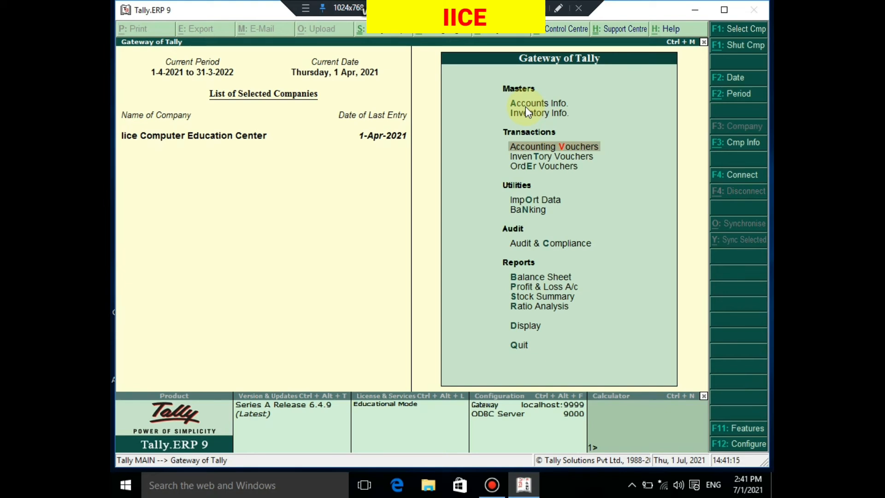
{"action": "key", "text": "Return"}
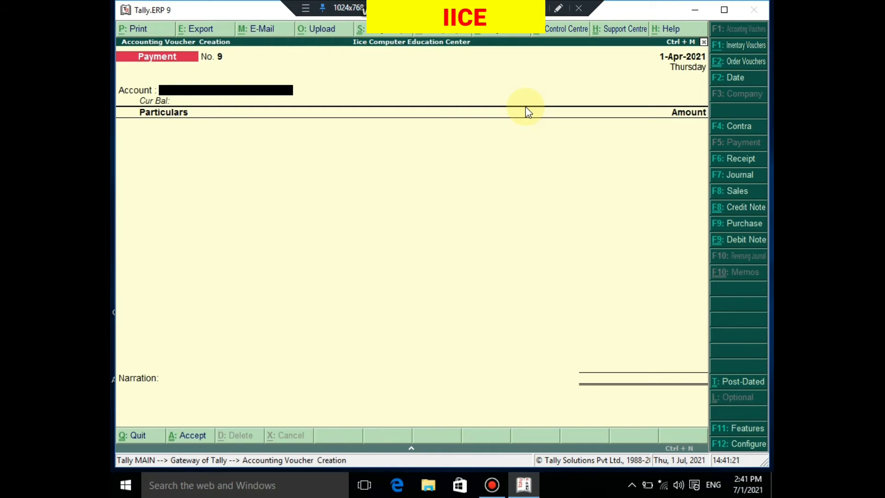
{"action": "left_click", "coordinate": [725, 194]}
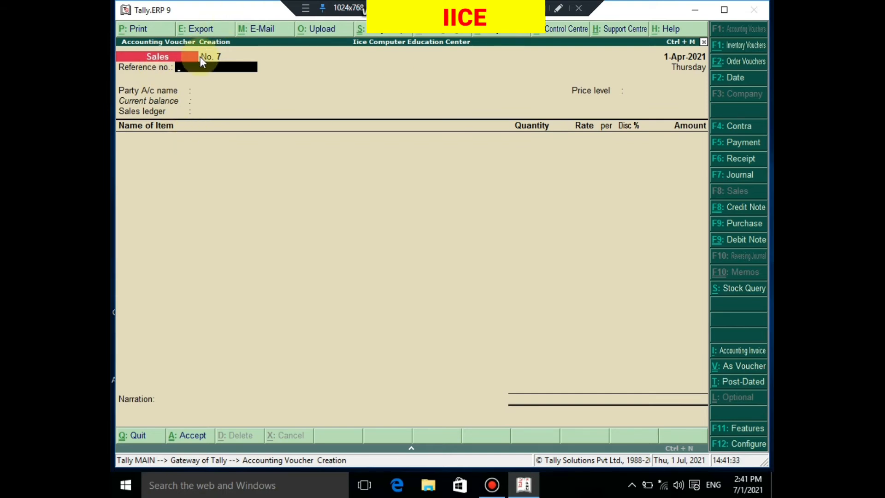
Set the voucher's reference number to 7, choose the all-capitals customer ledger as party, and accept the party details with despatch and order fields blank
{"action": "key", "text": "Return"}
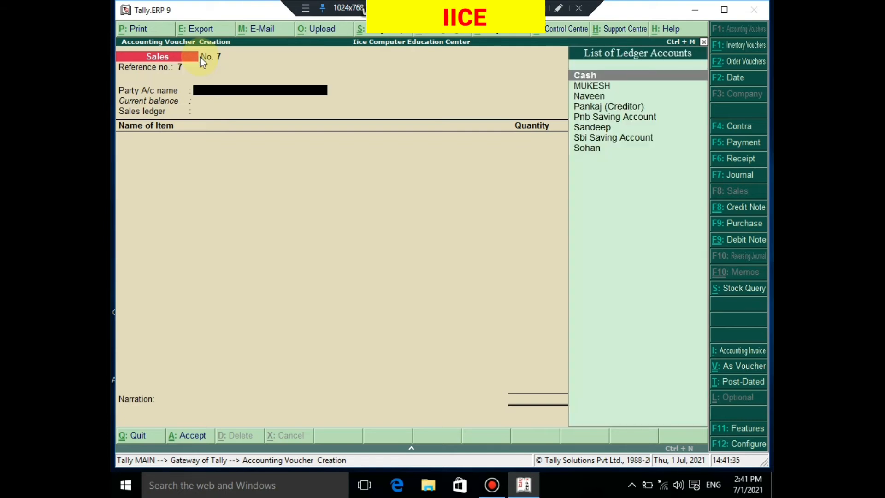
{"action": "key", "text": "Down"}
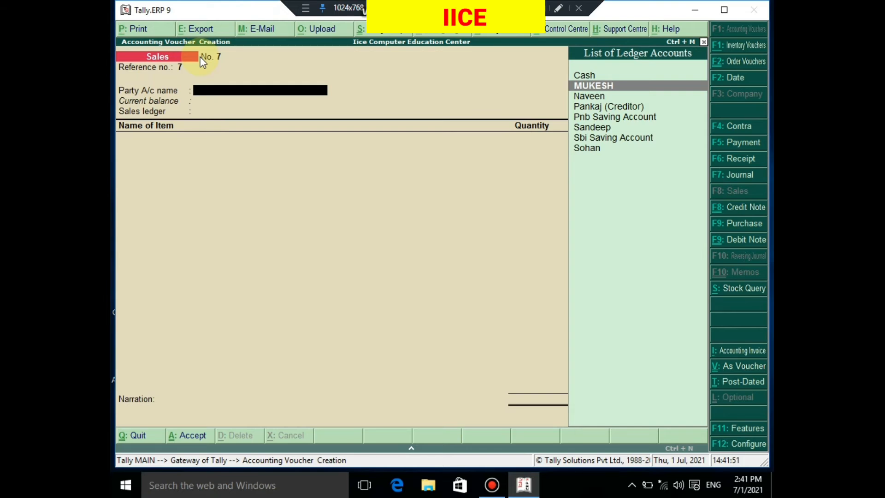
{"action": "key", "text": "Return"}
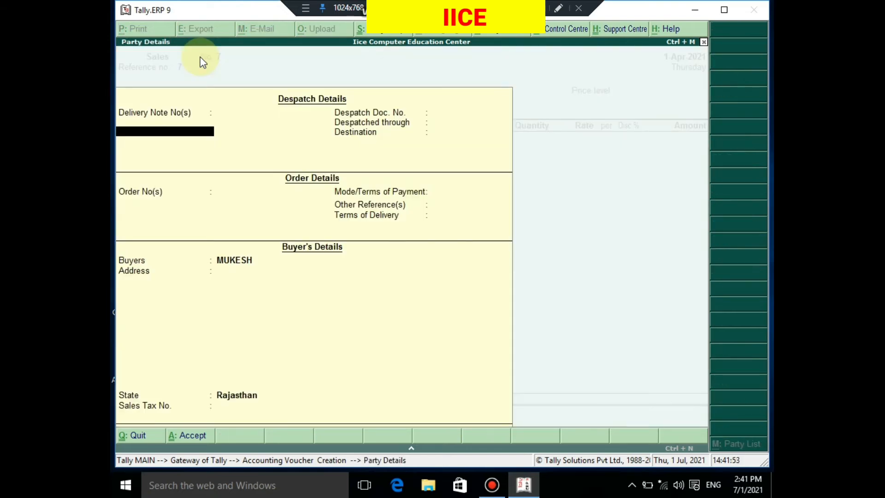
{"action": "key", "text": "Return"}
{"action": "key", "text": "Return"}
{"action": "key", "text": "Return"}
{"action": "key", "text": "Return"}
{"action": "key", "text": "Return"}
{"action": "key", "text": "Return"}
{"action": "key", "text": "Return"}
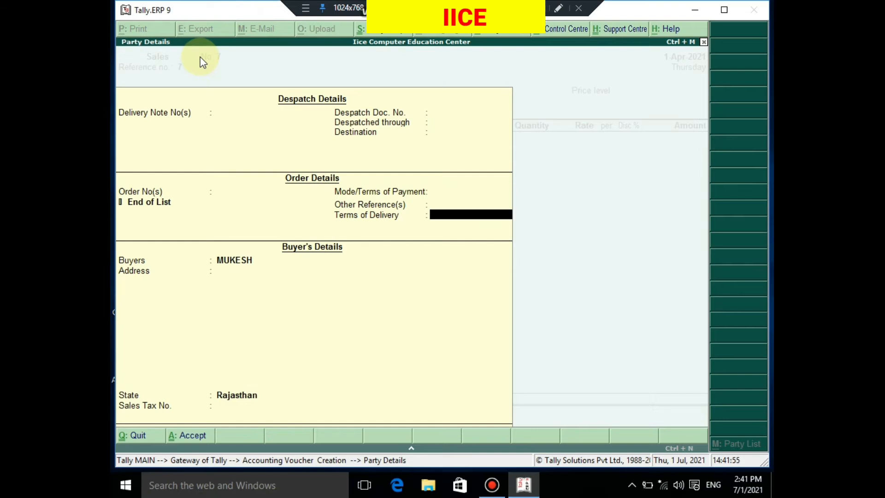
{"action": "key", "text": "Return"}
{"action": "key", "text": "Return"}
{"action": "key", "text": "Return"}
{"action": "key", "text": "Return"}
{"action": "key", "text": "Return"}
{"action": "key", "text": "Return"}
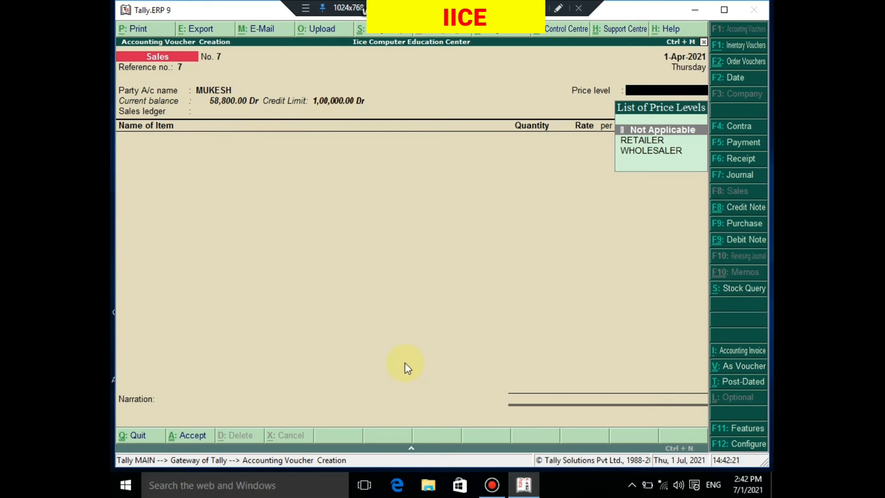
{"action": "key", "text": "ctrl+n"}
{"action": "type", "text": "1"}
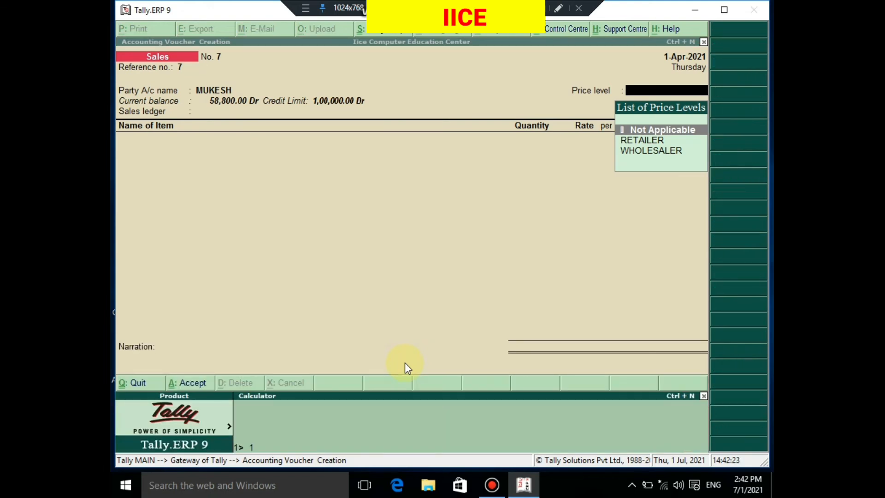
{"action": "type", "text": "00000-"}
{"action": "type", "text": "58800"}
{"action": "key", "text": "Return"}
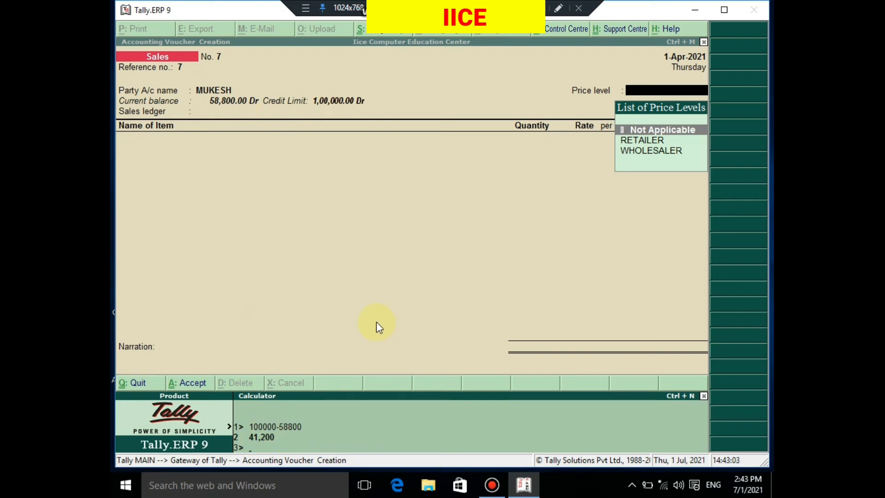
{"action": "key", "text": "ctrl+m"}
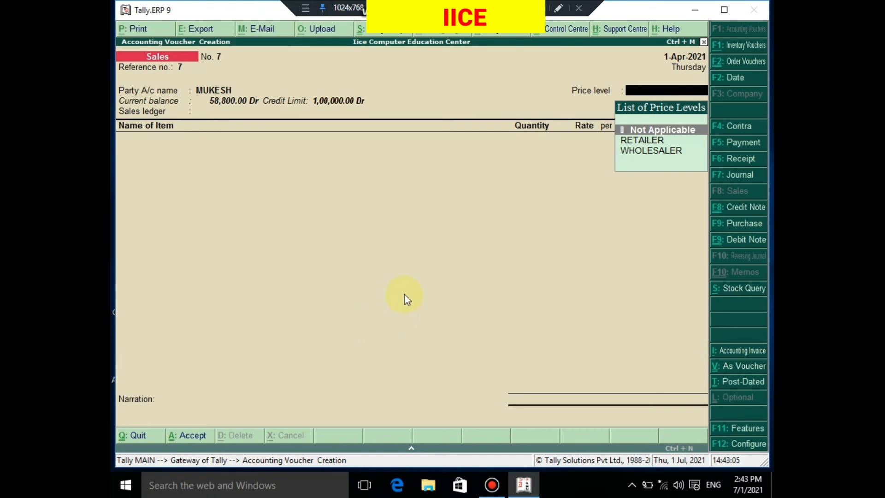
Set the voucher's price level to Not Applicable and its sales ledger to Sales A/c
{"action": "type", "text": "."}
{"action": "key", "text": "Return"}
{"action": "key", "text": "BackSpace"}
{"action": "key", "text": "Return"}
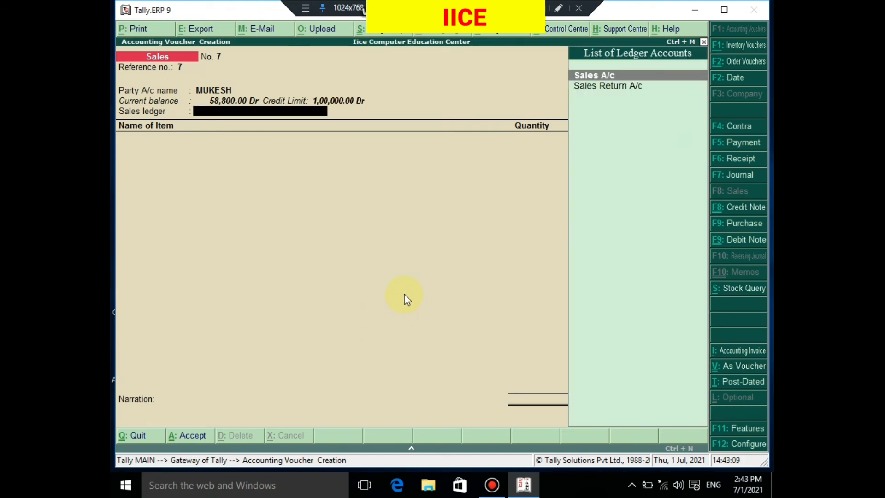
{"action": "key", "text": "Return"}
Add the stock item Cpu P4 to the voucher with its order number set to Not Applicable
{"action": "type", "text": "CP"}
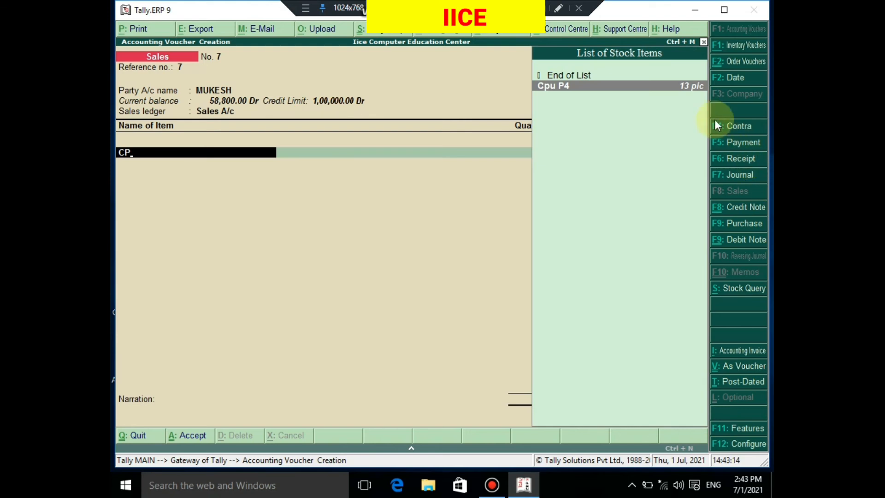
{"action": "left_click", "coordinate": [695, 86]}
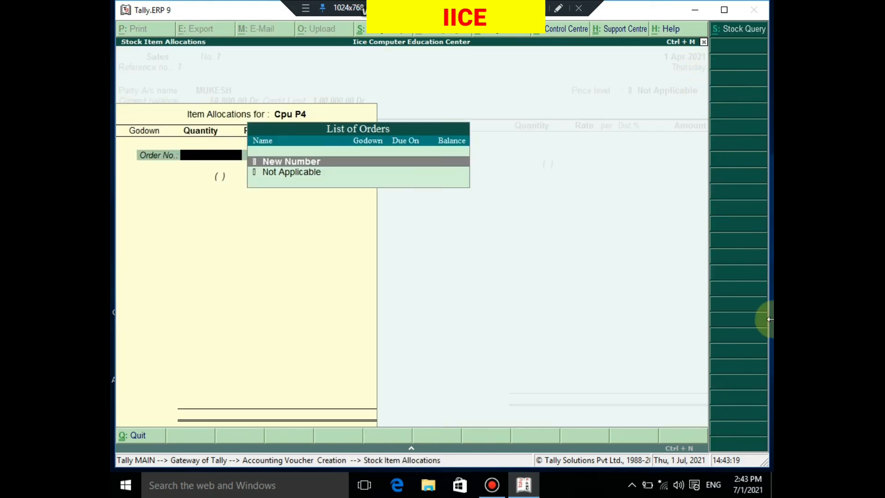
{"action": "key", "text": "Down"}
{"action": "key", "text": "Return"}
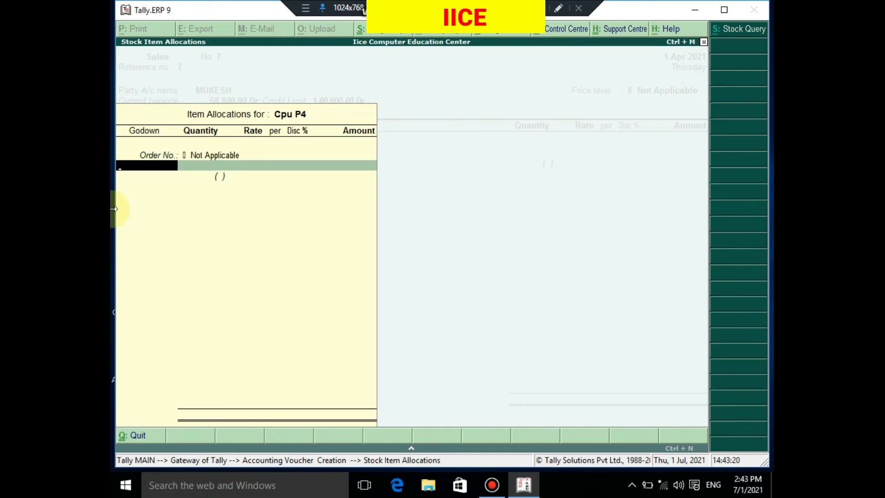
Allocate 8 pic of Cpu P4 from the Bus Stand godown at a rate of 6,000.00 per pic, without a discount
{"action": "type", "text": "P"}
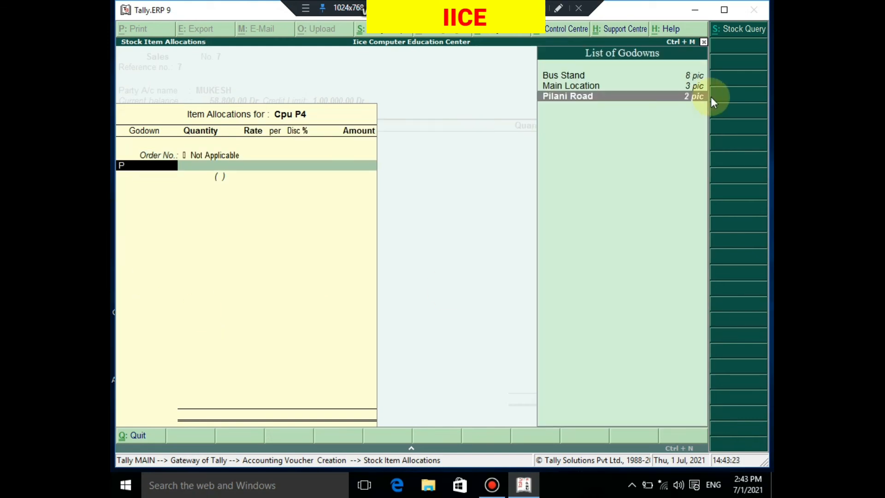
{"action": "key", "text": "Up"}
{"action": "key", "text": "Up"}
{"action": "key", "text": "Return"}
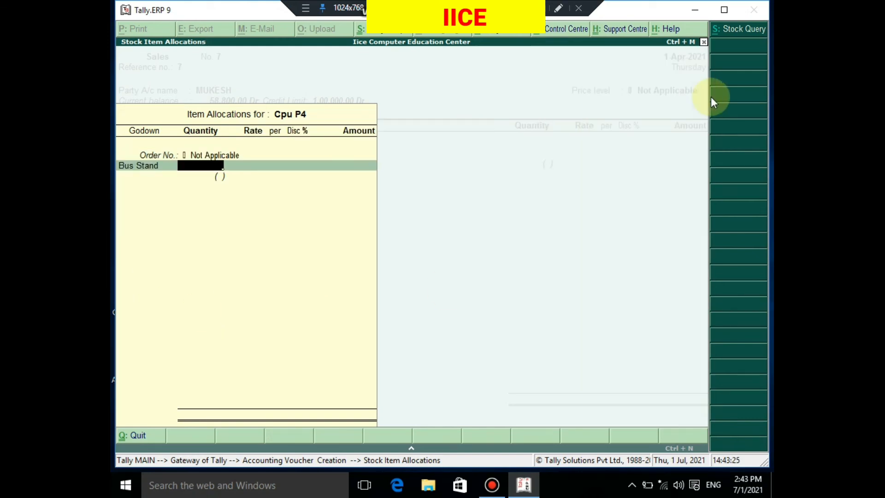
{"action": "type", "text": "8"}
{"action": "key", "text": "Return"}
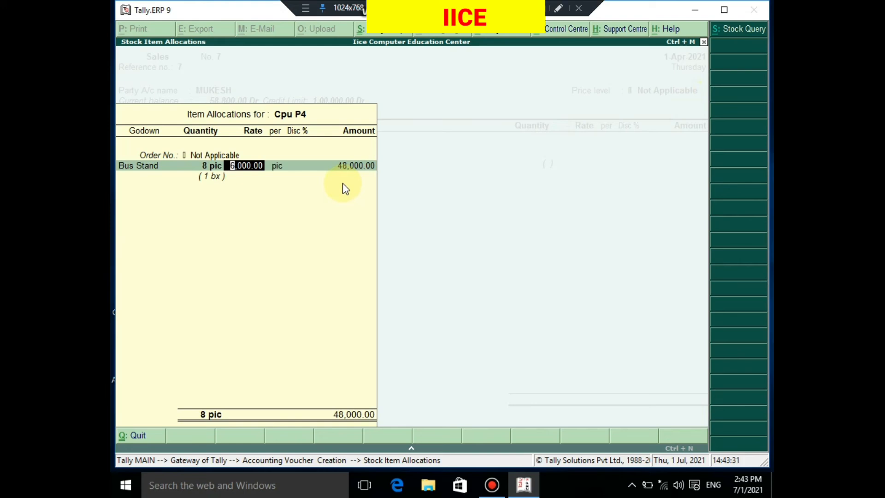
{"action": "key", "text": "Return"}
{"action": "key", "text": "Return"}
{"action": "key", "text": "Return"}
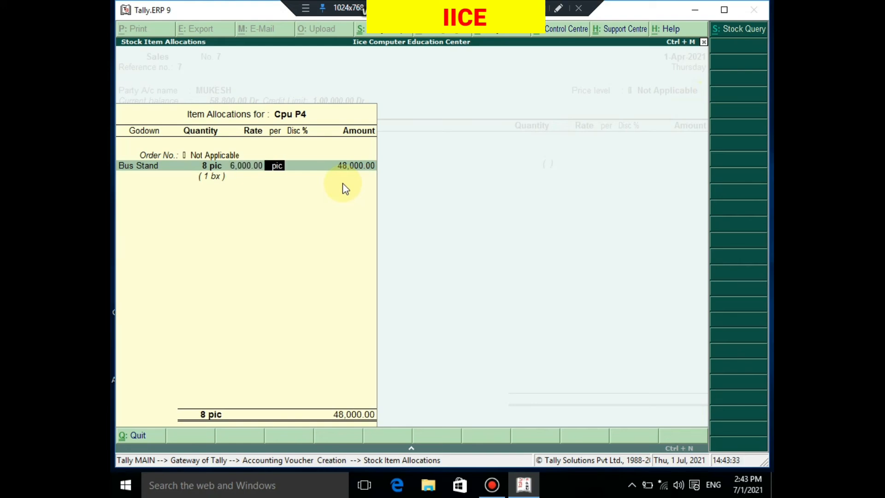
{"action": "key", "text": "Return"}
End the item list, leave the narration blank and try to save the sales voucher
{"action": "key", "text": "Return"}
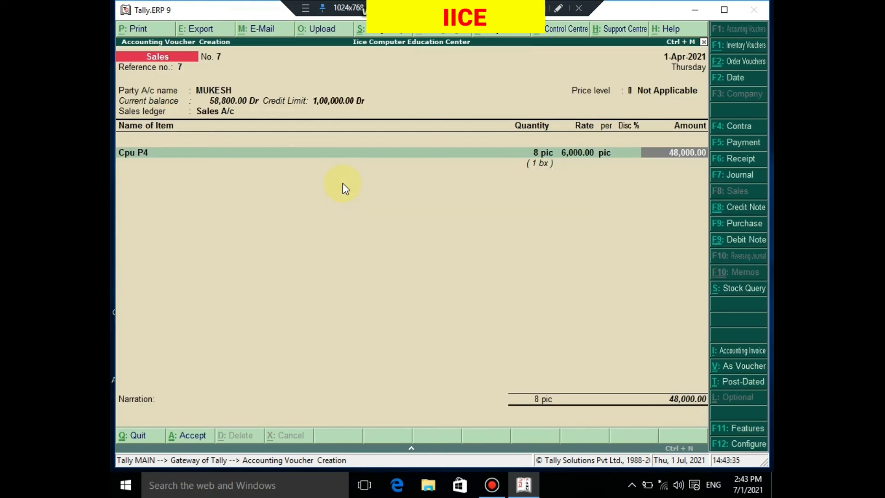
{"action": "key", "text": "Return"}
{"action": "key", "text": "Return"}
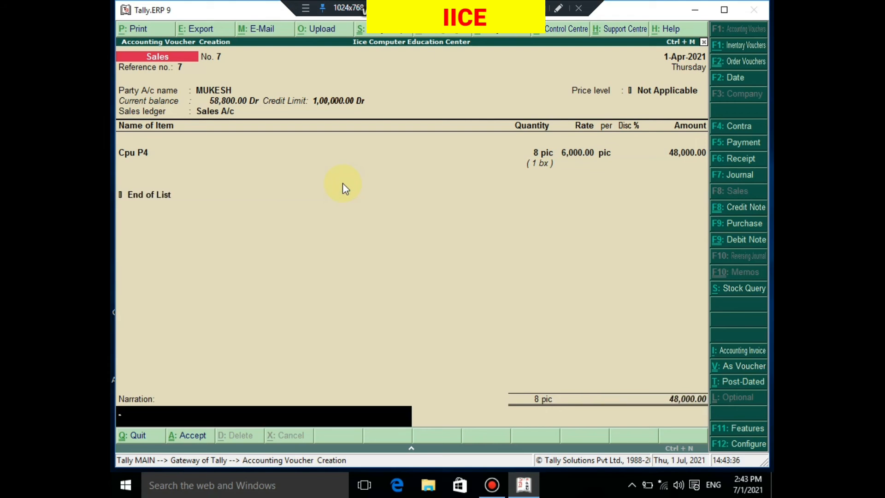
{"action": "key", "text": "Return"}
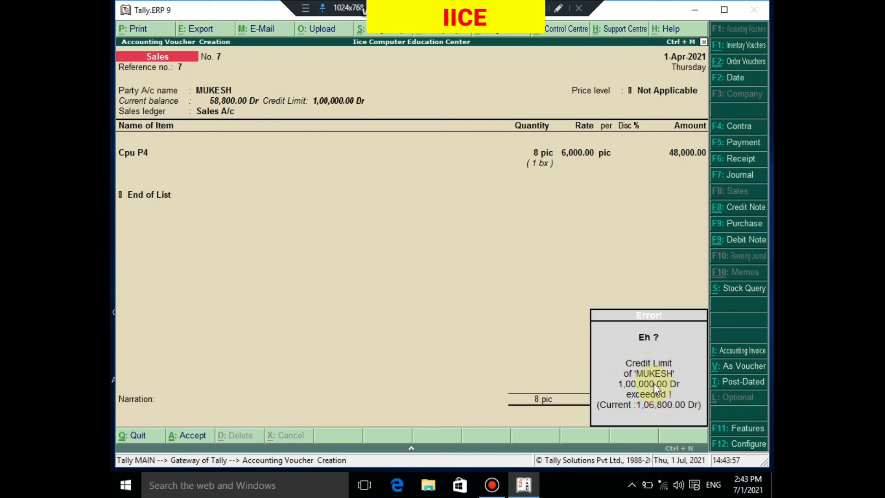
{"action": "key", "text": "Escape"}
Go through the voucher's party, price level and item fields without changes and try again to save it
{"action": "key", "text": "Return"}
{"action": "key", "text": "Return"}
{"action": "key", "text": "Return"}
{"action": "key", "text": "Return"}
{"action": "key", "text": "Return"}
{"action": "key", "text": "Return"}
{"action": "key", "text": "Return"}
{"action": "key", "text": "Return"}
{"action": "key", "text": "Return"}
{"action": "key", "text": "Return"}
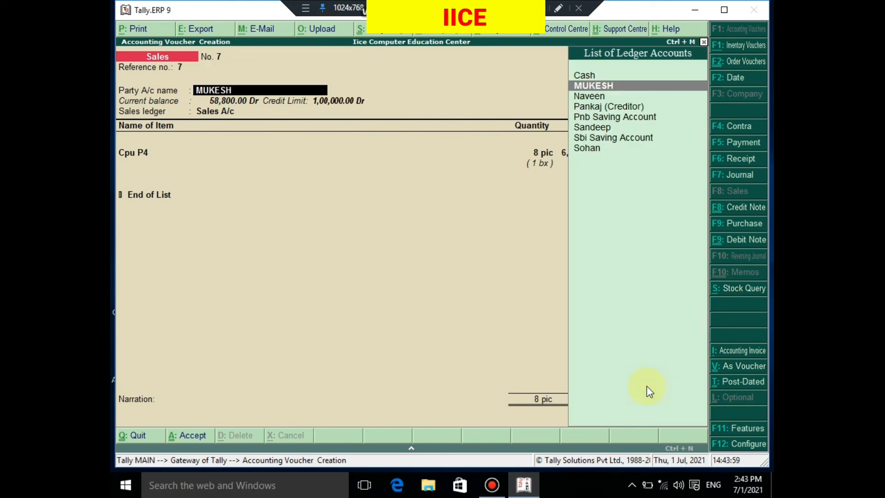
{"action": "key", "text": "Return"}
{"action": "key", "text": "Return"}
{"action": "key", "text": "Return"}
{"action": "key", "text": "Return"}
{"action": "key", "text": "Return"}
{"action": "key", "text": "Return"}
{"action": "key", "text": "Return"}
{"action": "key", "text": "Return"}
{"action": "key", "text": "Return"}
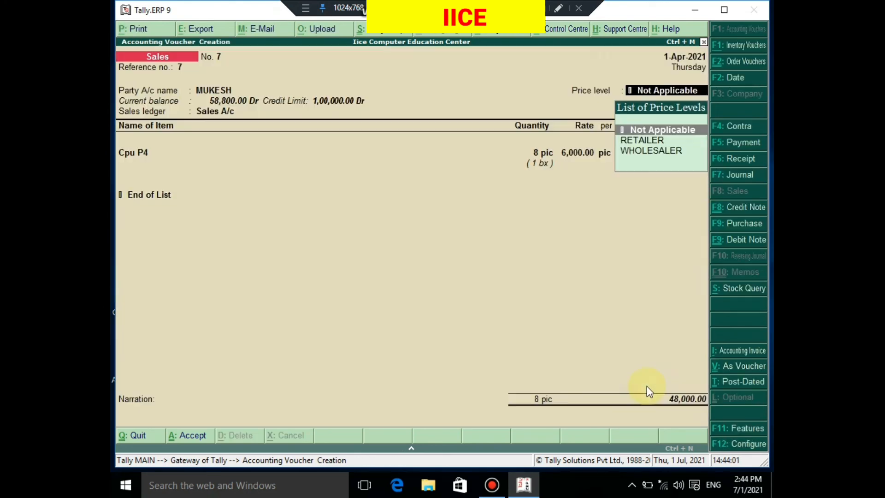
{"action": "key", "text": "Return"}
{"action": "key", "text": "Return"}
{"action": "key", "text": "Return"}
{"action": "key", "text": "Return"}
{"action": "key", "text": "Return"}
{"action": "key", "text": "Return"}
{"action": "key", "text": "Return"}
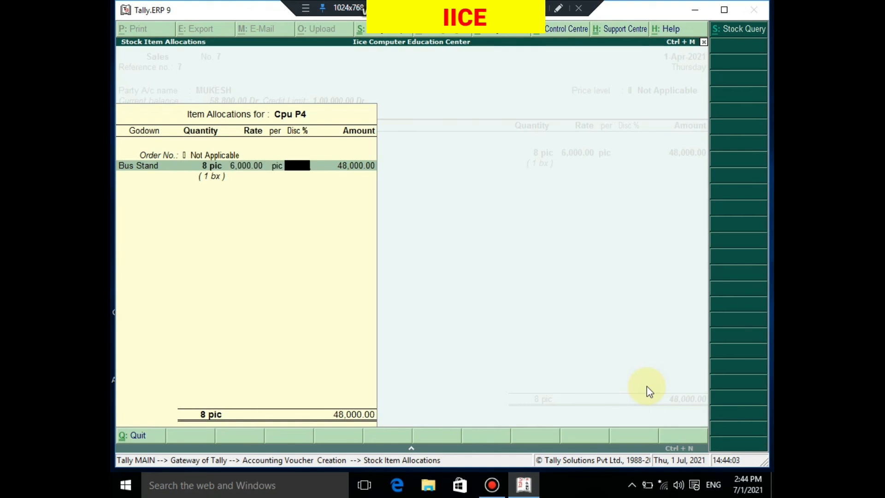
{"action": "key", "text": "Return"}
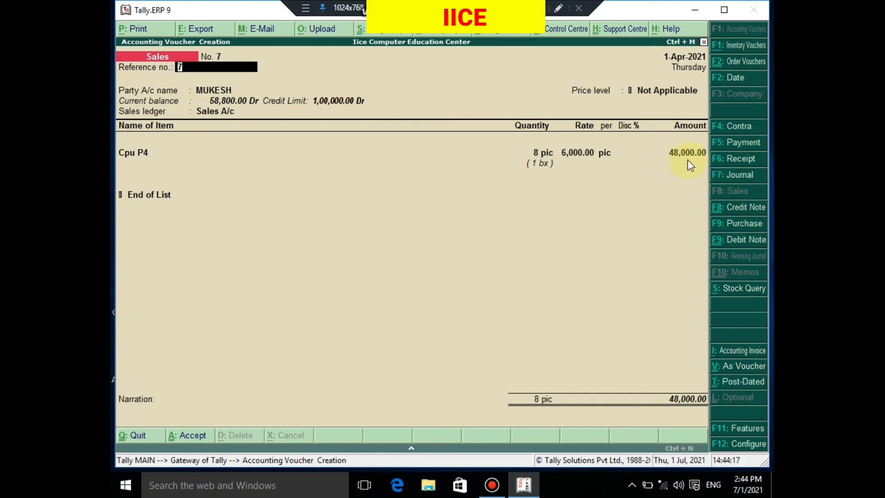
Open the party's ledger for alteration from within the sales voucher and set its credit limit to 150000
{"action": "key", "text": "Return"}
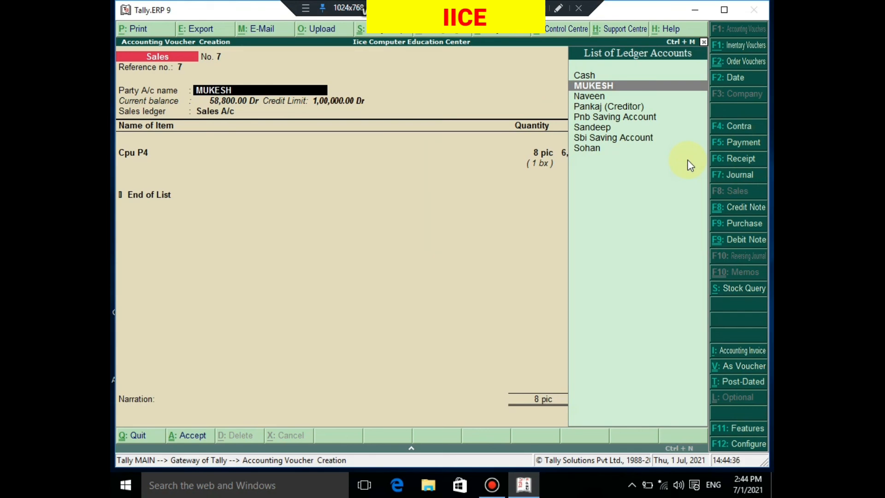
{"action": "key", "text": "ctrl+Return"}
{"action": "key", "text": "Return"}
{"action": "key", "text": "Return"}
{"action": "key", "text": "Return"}
{"action": "key", "text": "Return"}
{"action": "key", "text": "Return"}
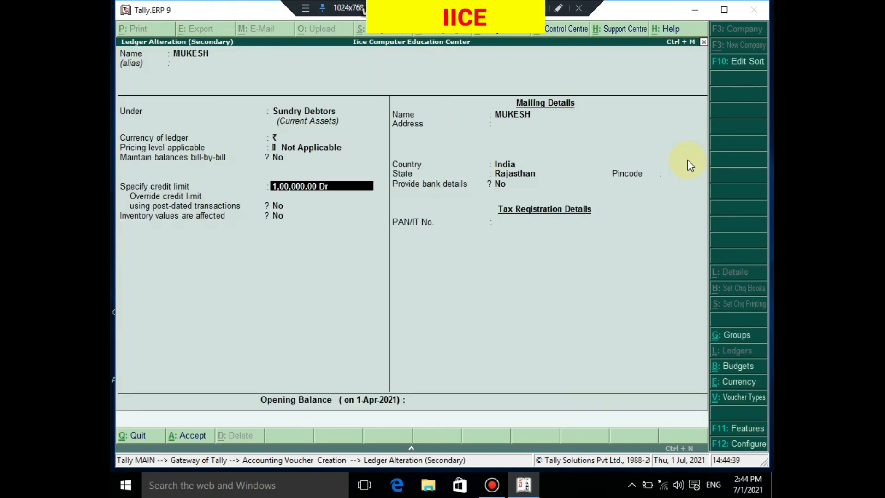
{"action": "type", "text": "150000"}
Go through the ledger's remaining fields unchanged, save the altered ledger and return to the sales voucher
{"action": "key", "text": "Return"}
{"action": "key", "text": "Return"}
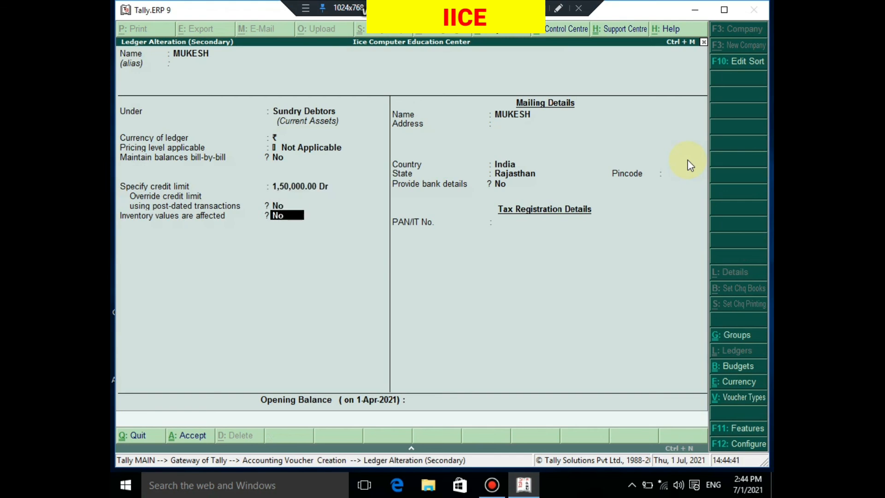
{"action": "key", "text": "Return"}
{"action": "key", "text": "Return"}
{"action": "key", "text": "Return"}
{"action": "key", "text": "Return"}
{"action": "key", "text": "Return"}
{"action": "key", "text": "Return"}
{"action": "key", "text": "Return"}
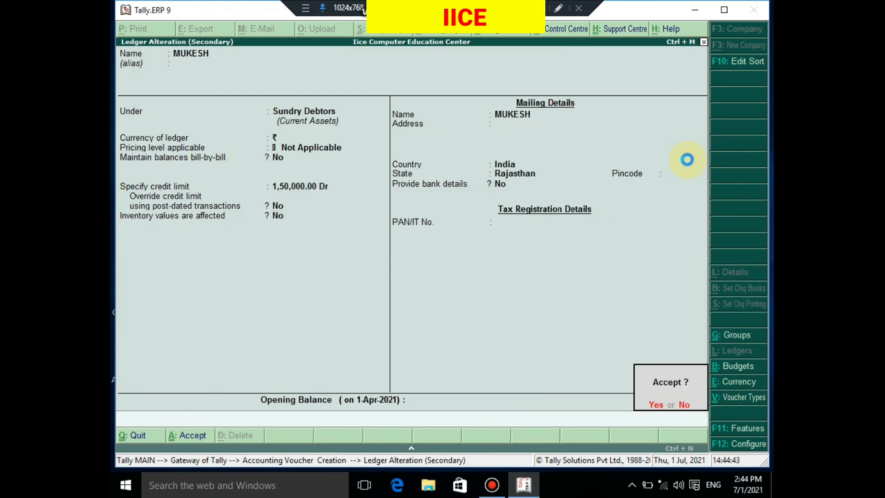
{"action": "key", "text": "Return"}
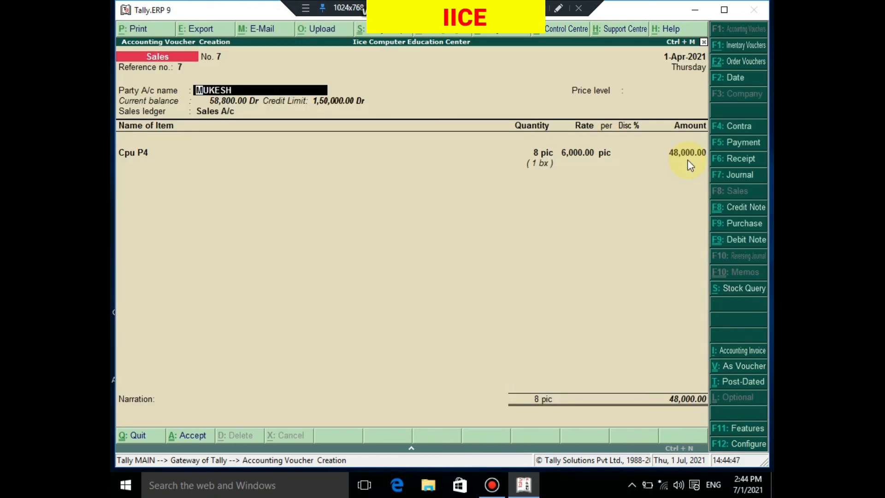
Go through the voucher's party details and Cpu P4 allocation again unchanged, and save the sales voucher
{"action": "key", "text": "Return"}
{"action": "key", "text": "Return"}
{"action": "key", "text": "Return"}
{"action": "key", "text": "Return"}
{"action": "key", "text": "Return"}
{"action": "key", "text": "Return"}
{"action": "key", "text": "Return"}
{"action": "key", "text": "Return"}
{"action": "key", "text": "Return"}
{"action": "key", "text": "Return"}
{"action": "key", "text": "Return"}
{"action": "key", "text": "Return"}
{"action": "key", "text": "Return"}
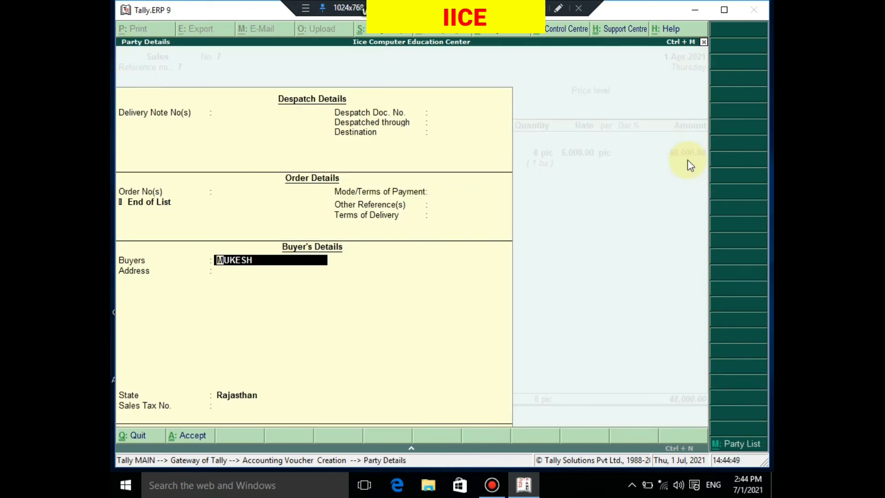
{"action": "key", "text": "Return"}
{"action": "key", "text": "Return"}
{"action": "key", "text": "Return"}
{"action": "key", "text": "Return"}
{"action": "key", "text": "Return"}
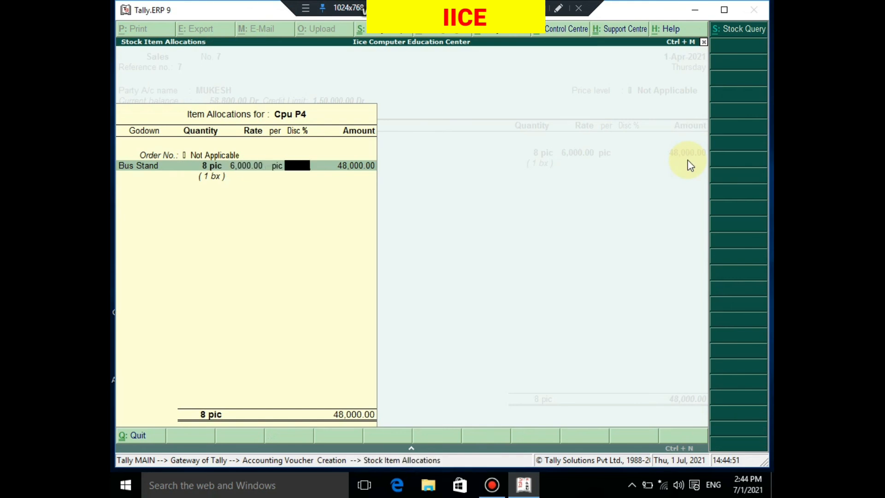
{"action": "key", "text": "Return"}
{"action": "key", "text": "Return"}
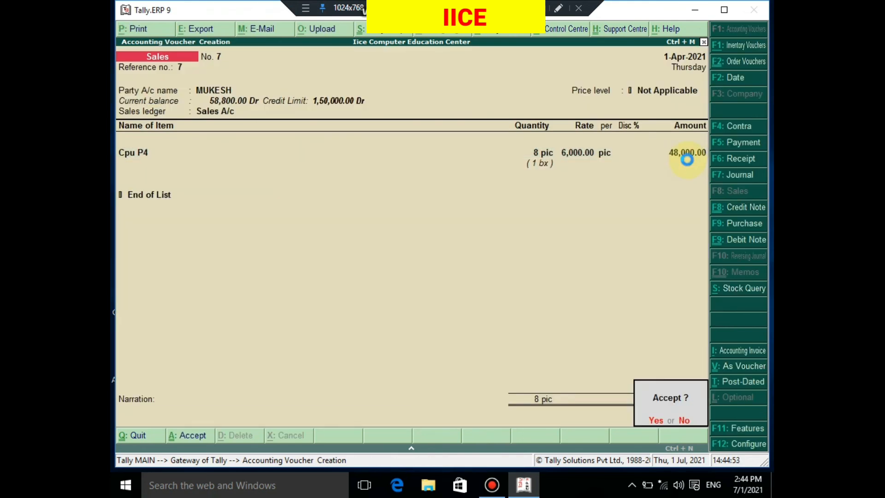
{"action": "key", "text": "Return"}
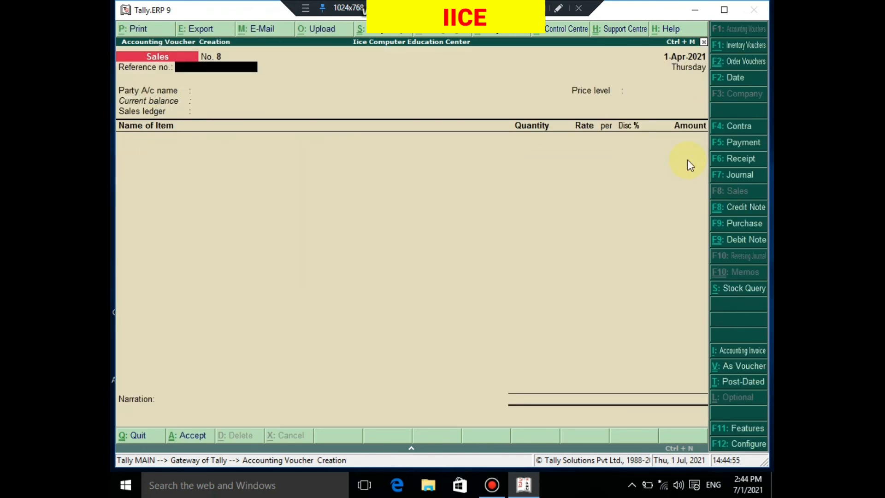